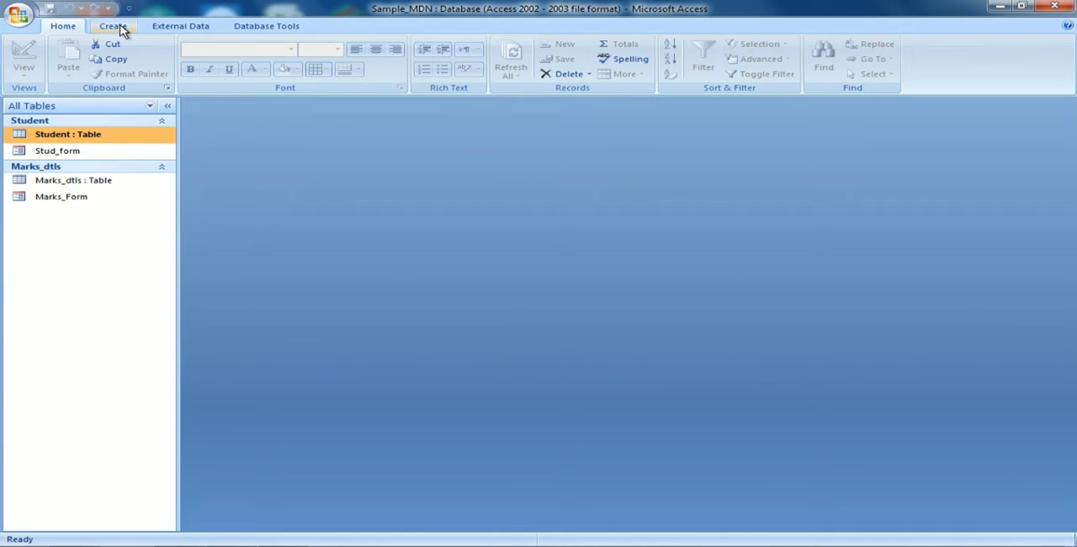
Start a new query with the Simple Query Wizard, using the Student table as its source.
{"action": "left_click", "coordinate": [123, 32]}
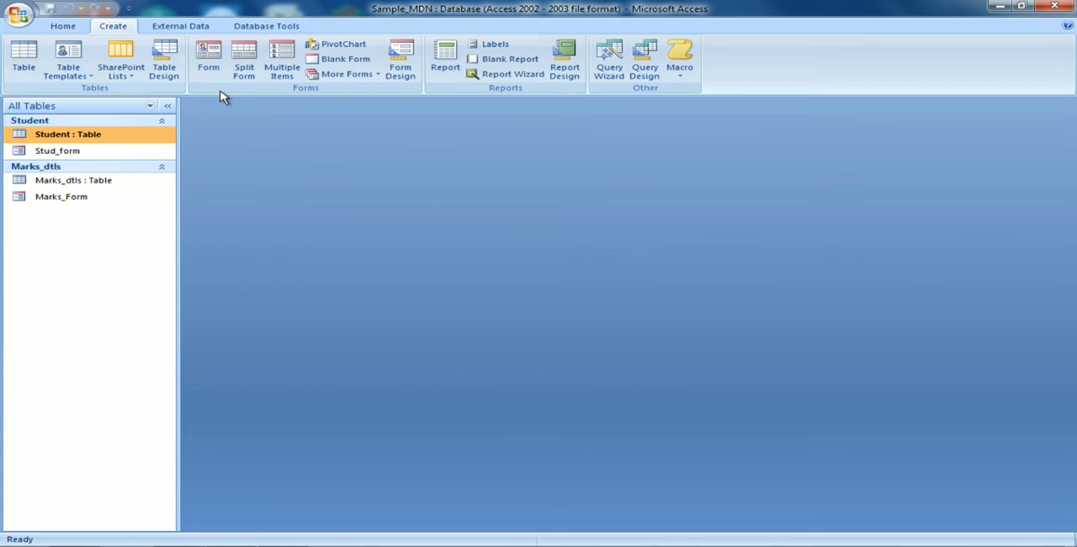
{"action": "left_click", "coordinate": [610, 76]}
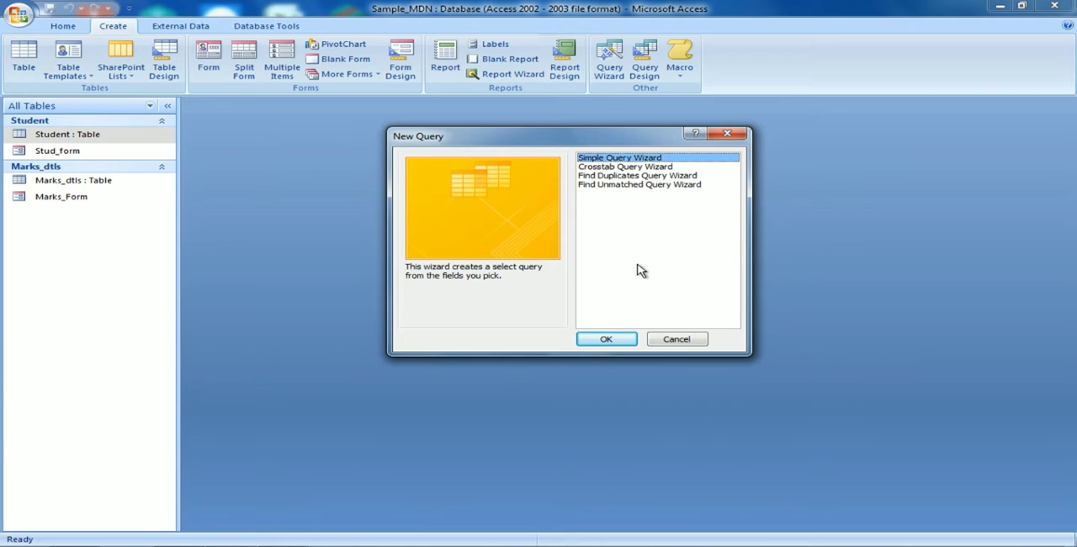
{"action": "left_click", "coordinate": [607, 339]}
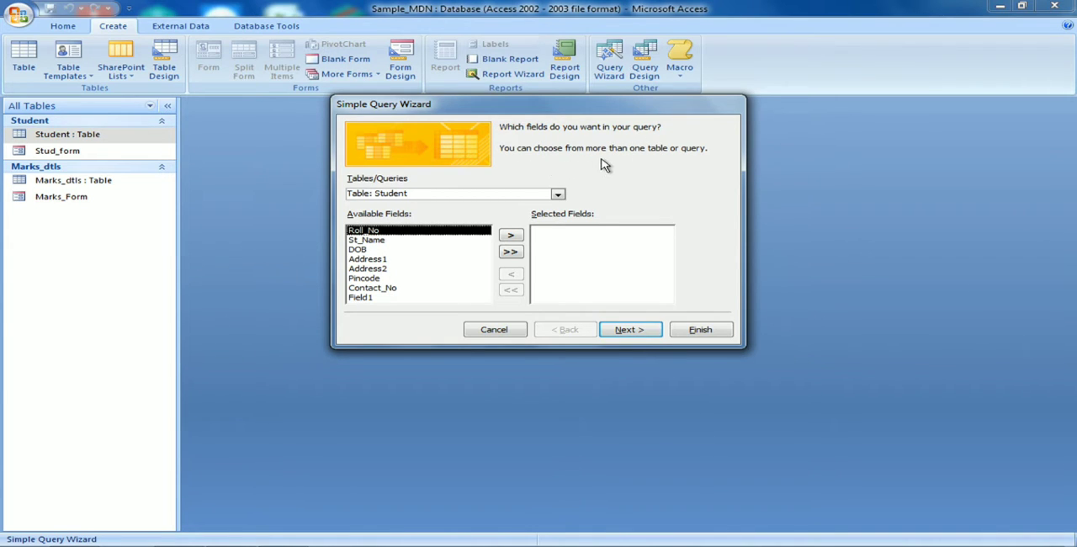
{"action": "left_click", "coordinate": [558, 197]}
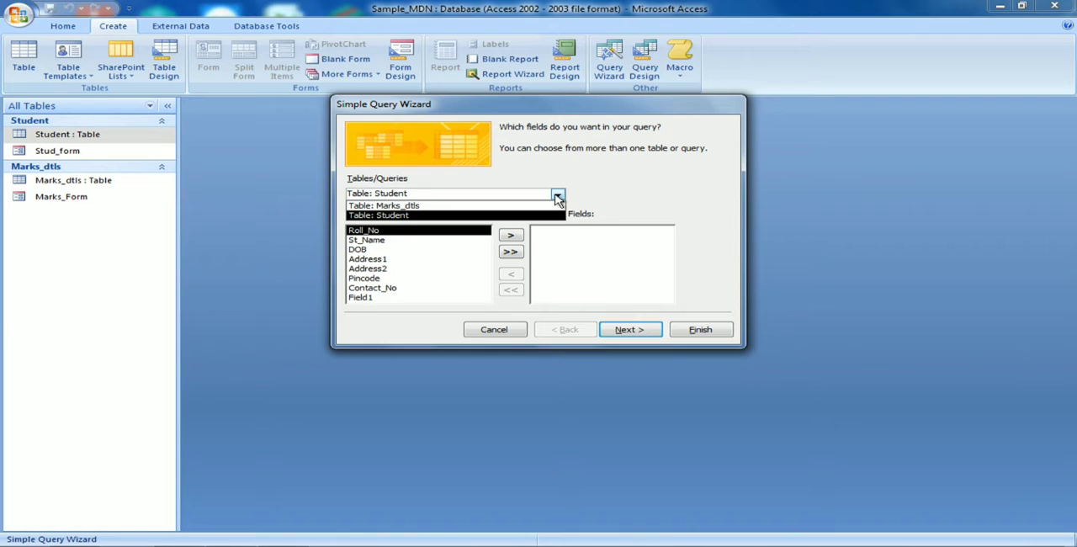
{"action": "left_click", "coordinate": [505, 216]}
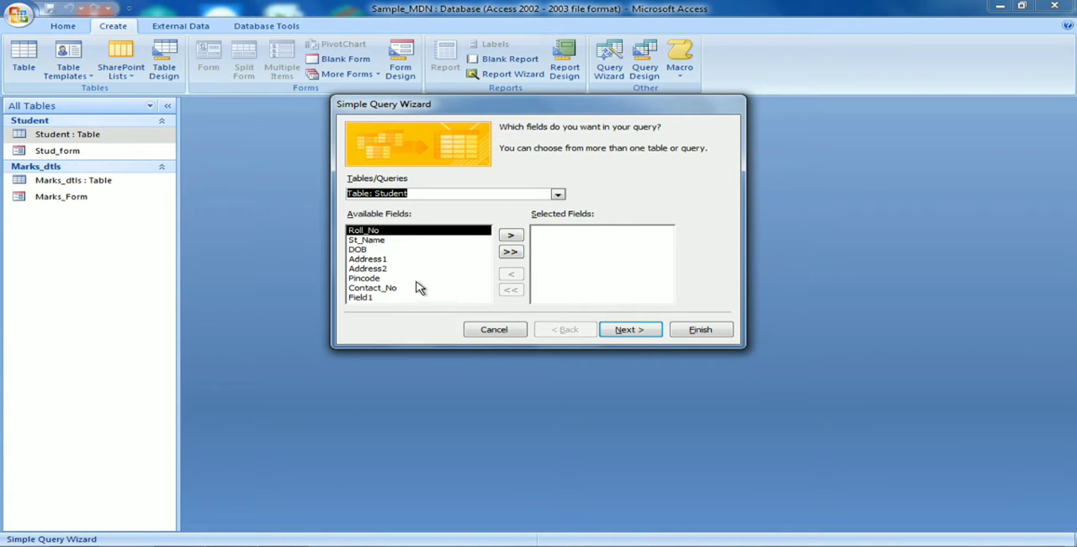
Add the fields Roll_No, St_Name, DOB, Address1, Address2, Pincode and Contact_No to the query.
{"action": "left_click", "coordinate": [511, 236]}
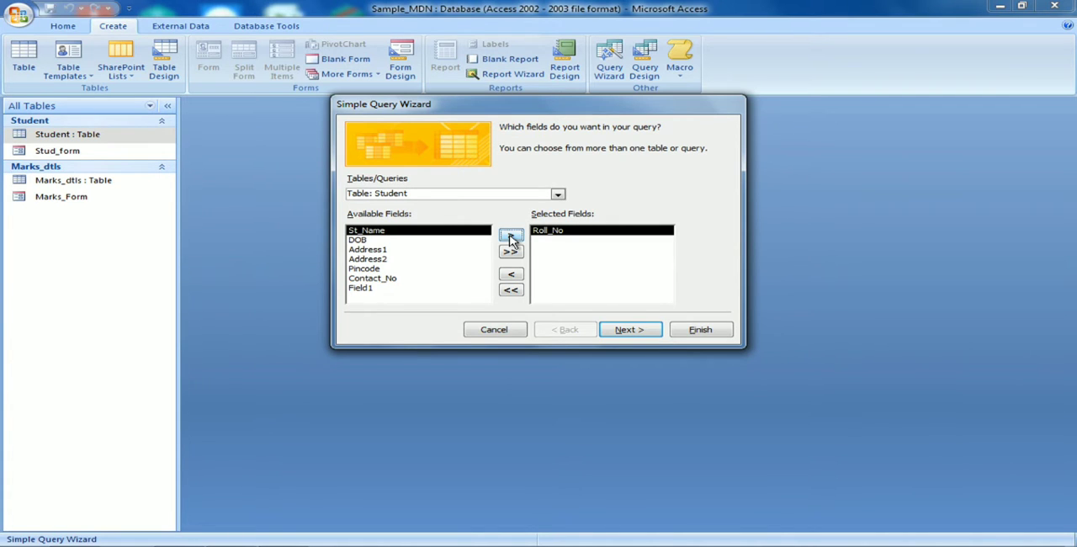
{"action": "left_click", "coordinate": [511, 237]}
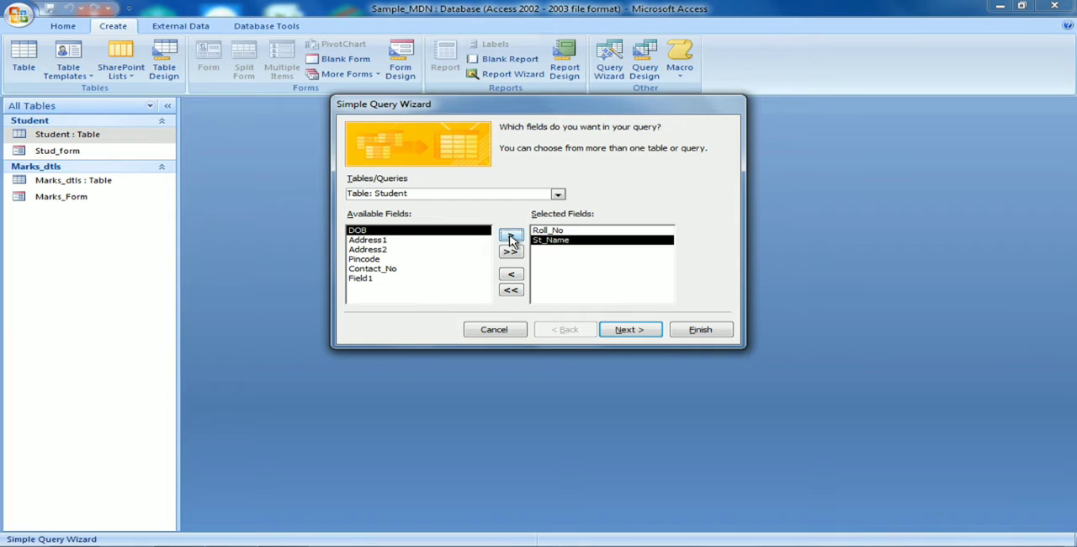
{"action": "left_click", "coordinate": [511, 236]}
{"action": "left_click", "coordinate": [511, 236]}
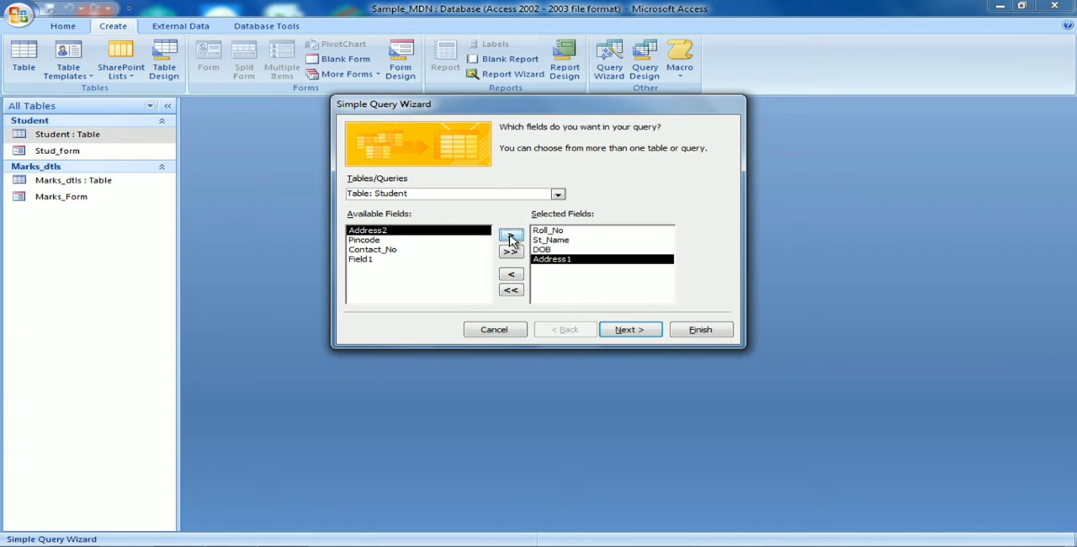
{"action": "left_click", "coordinate": [511, 236]}
{"action": "left_click", "coordinate": [511, 236]}
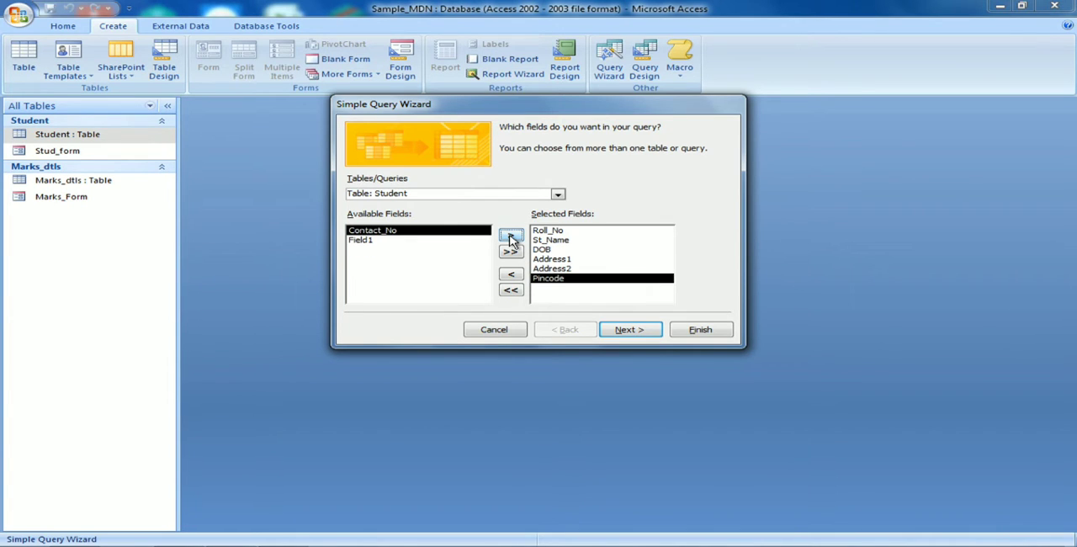
{"action": "left_click", "coordinate": [511, 237]}
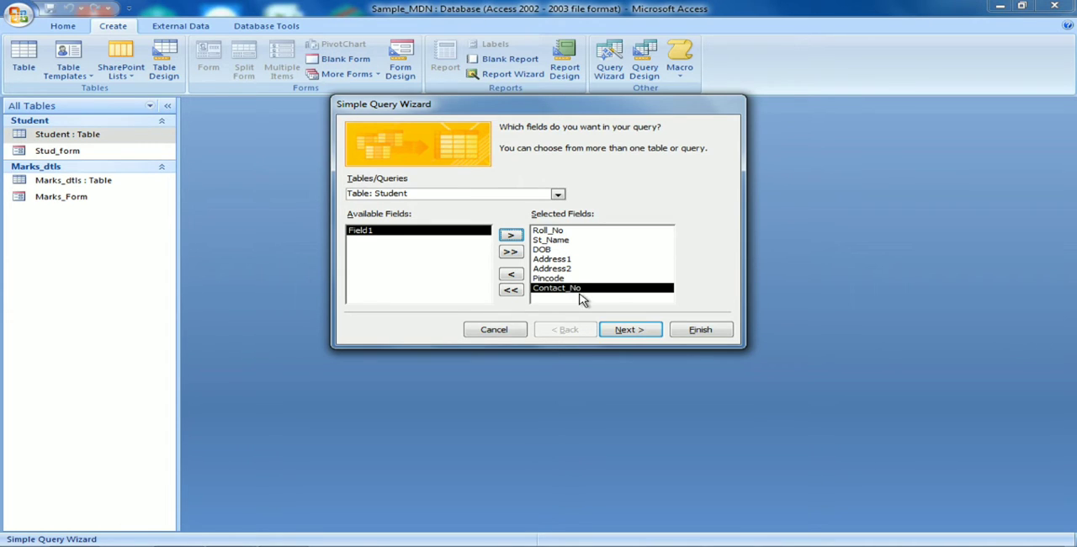
Finish the wizard as a detail query titled Student Query and open it to view information.
{"action": "left_click", "coordinate": [630, 331]}
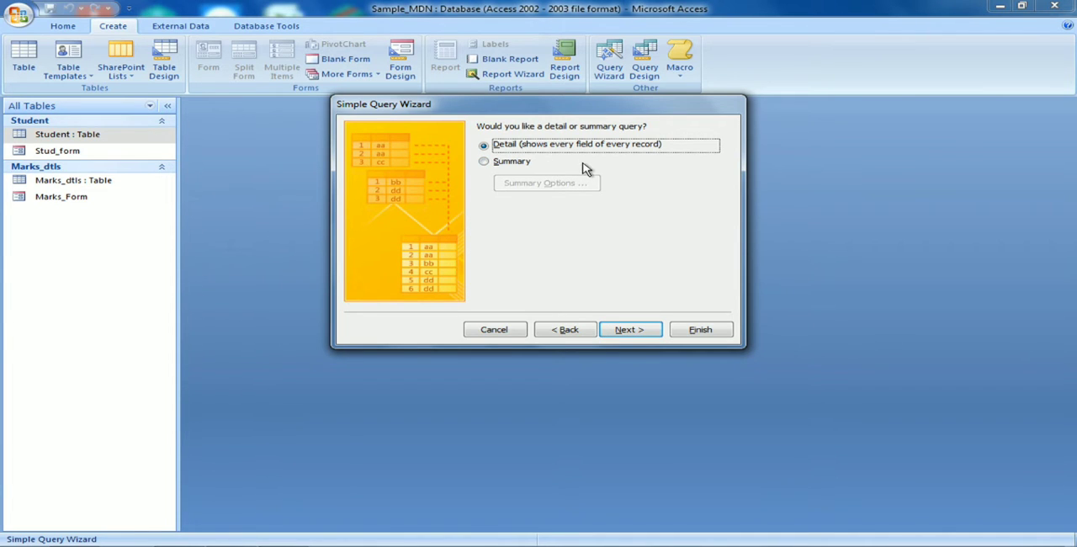
{"action": "left_click", "coordinate": [485, 163]}
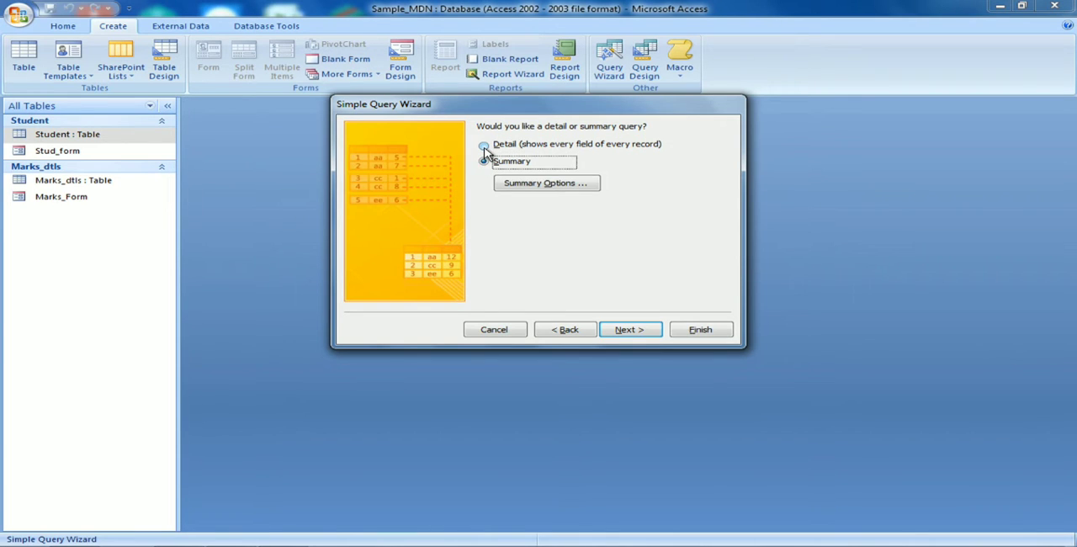
{"action": "left_click", "coordinate": [485, 149]}
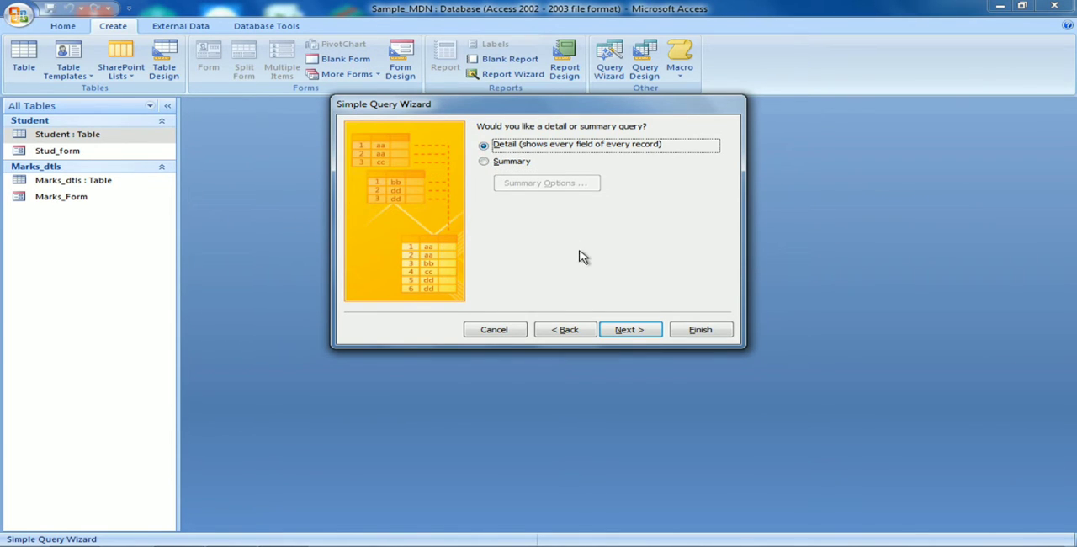
{"action": "left_click", "coordinate": [625, 331]}
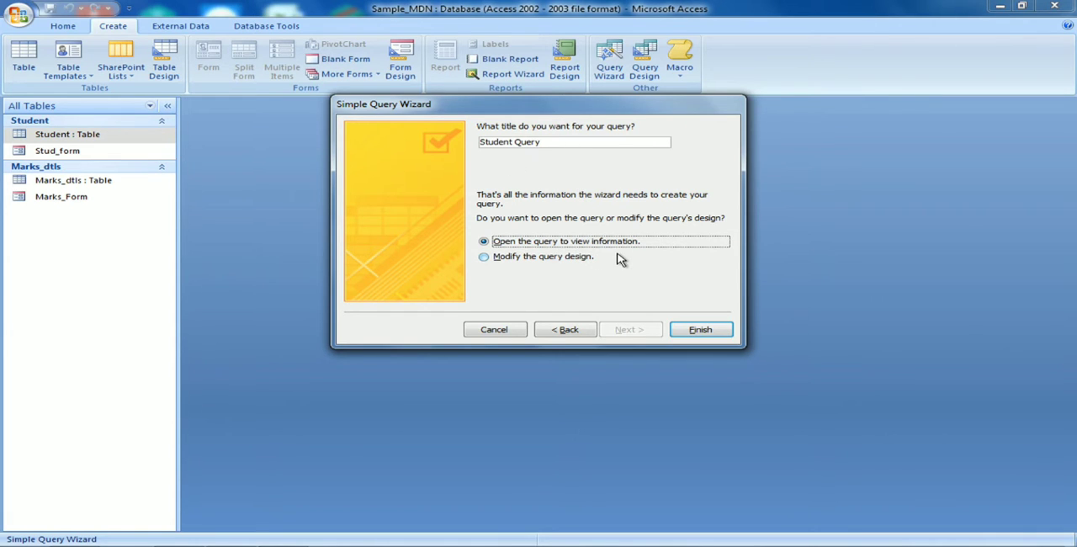
{"action": "left_click", "coordinate": [709, 332]}
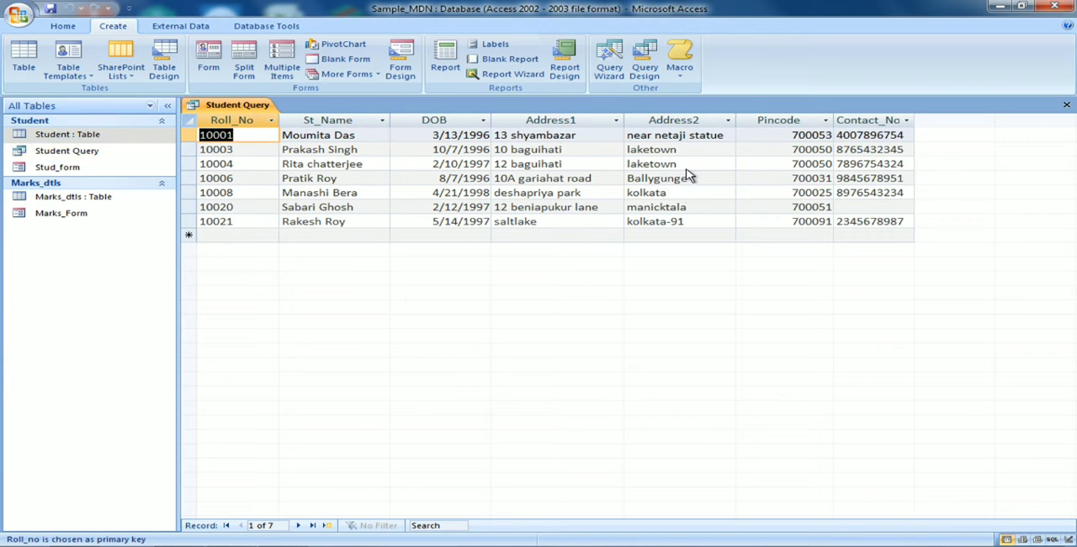
Open Student Query in Design View.
{"action": "left_click", "coordinate": [83, 158]}
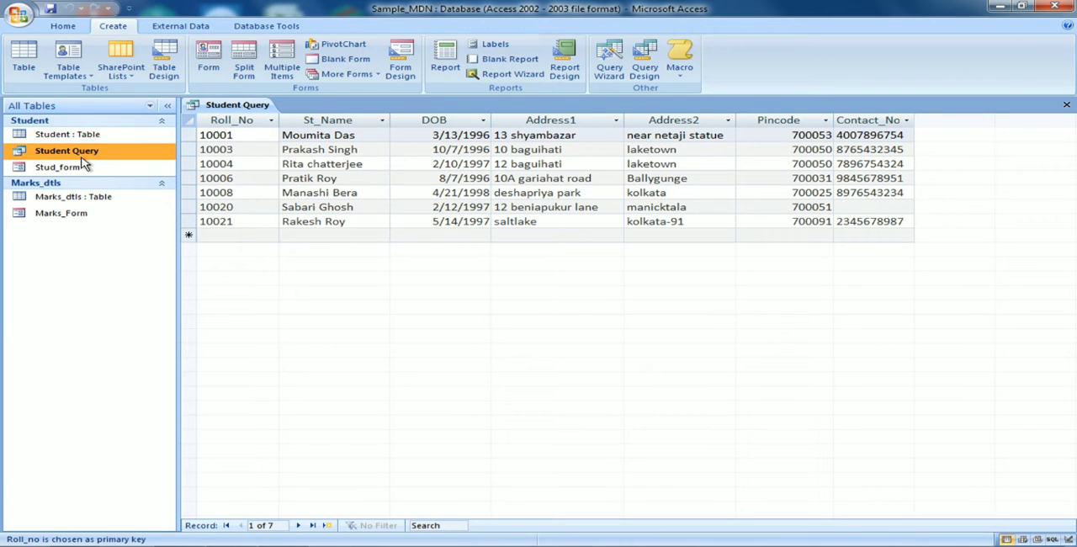
{"action": "right_click", "coordinate": [82, 158]}
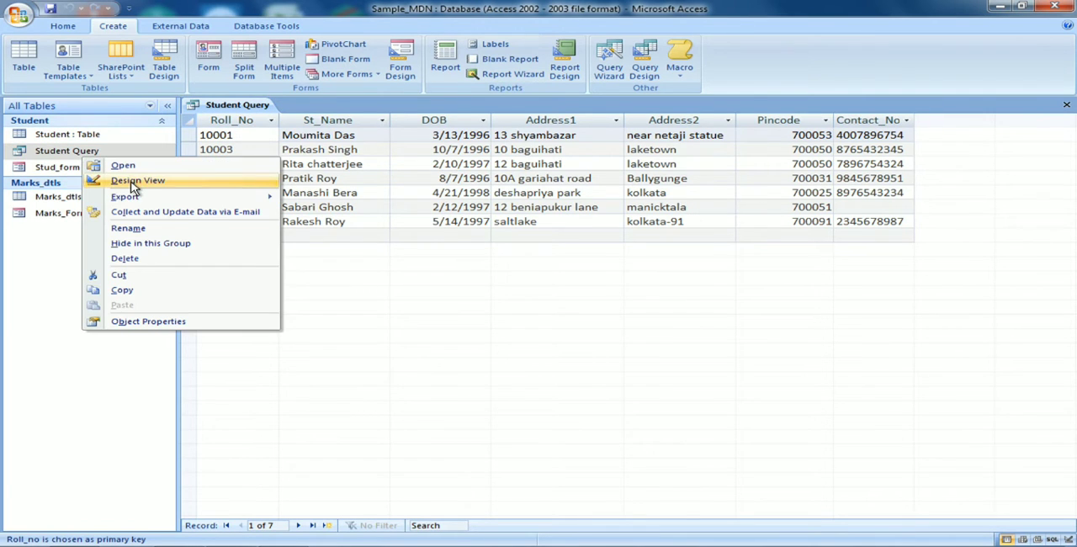
{"action": "left_click", "coordinate": [137, 180]}
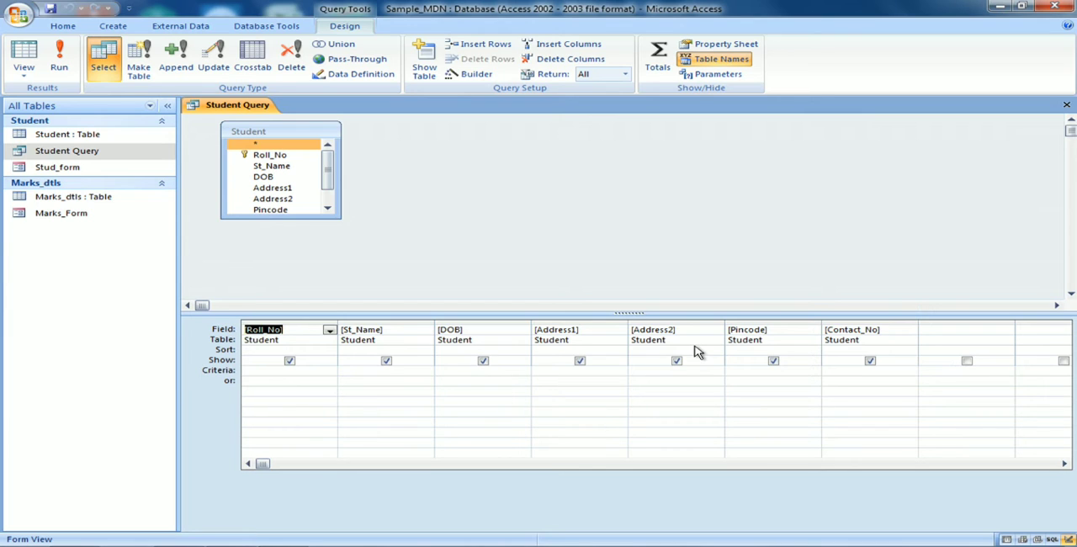
{"action": "left_click", "coordinate": [289, 361]}
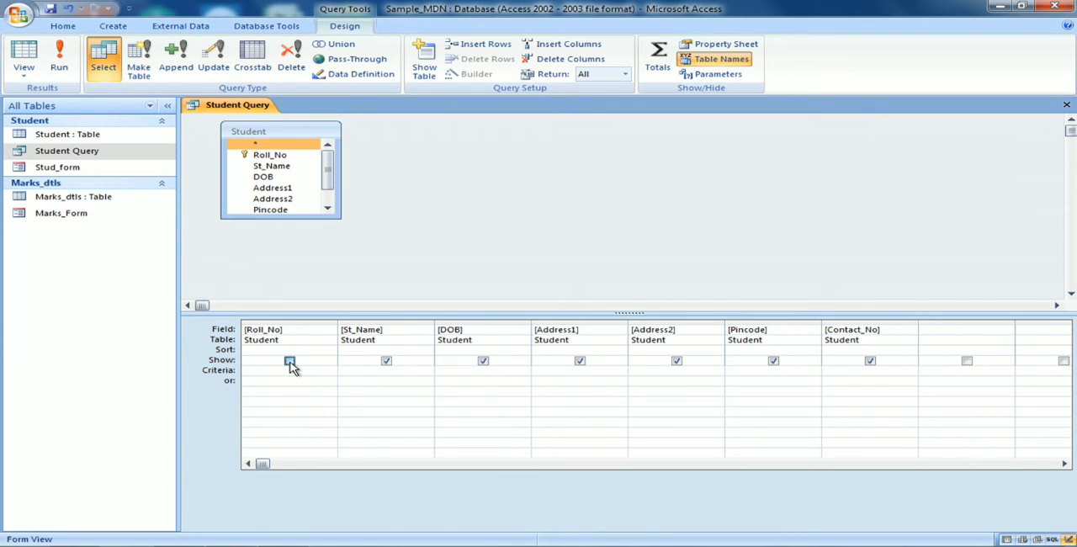
{"action": "left_click", "coordinate": [290, 361]}
{"action": "left_click", "coordinate": [870, 361]}
{"action": "left_click", "coordinate": [774, 361]}
{"action": "left_click", "coordinate": [870, 361]}
Run Student Query with all its fields shown and close it, saving the design.
{"action": "left_click", "coordinate": [61, 62]}
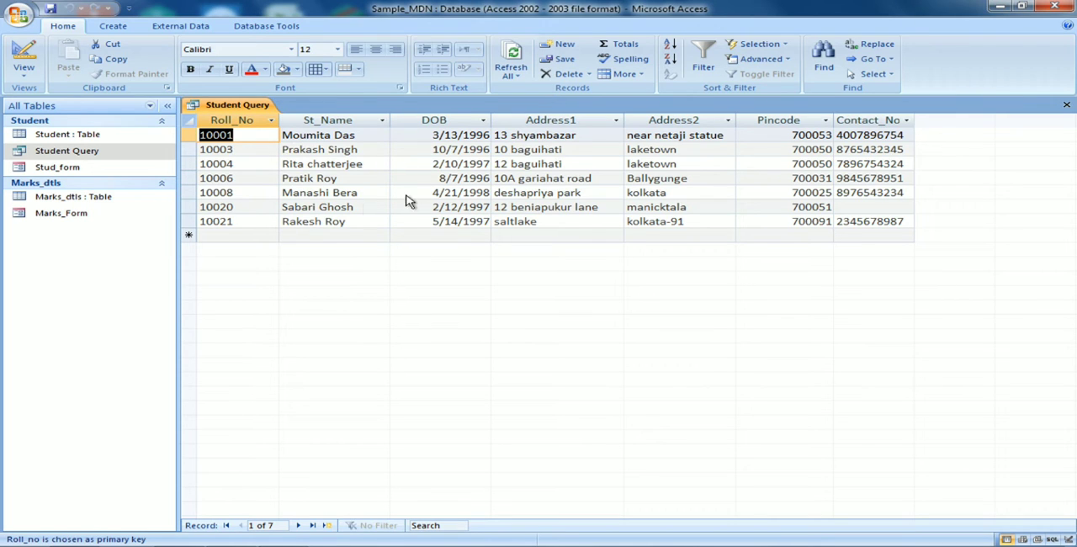
{"action": "left_click", "coordinate": [1066, 107]}
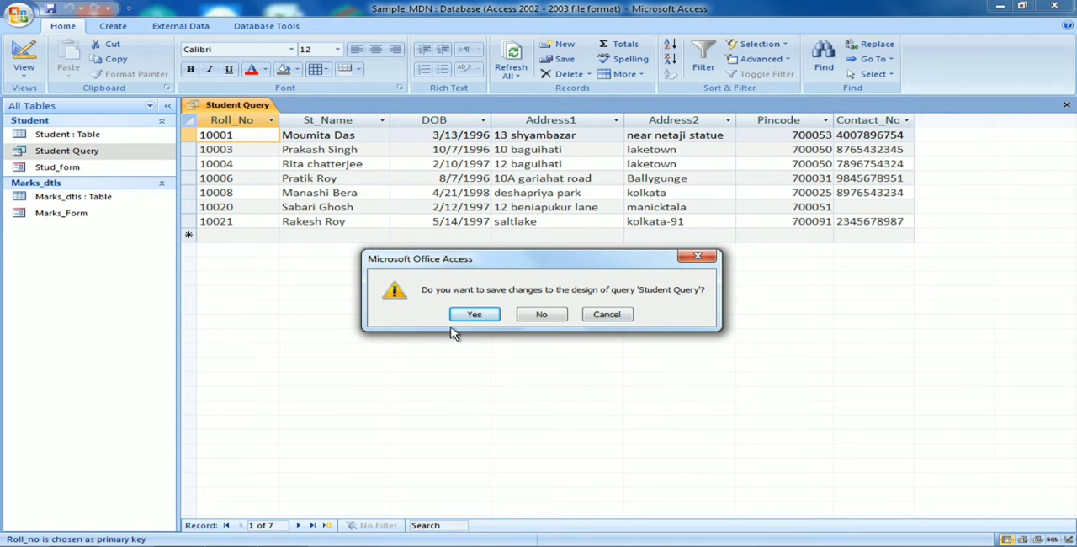
{"action": "left_click", "coordinate": [480, 321]}
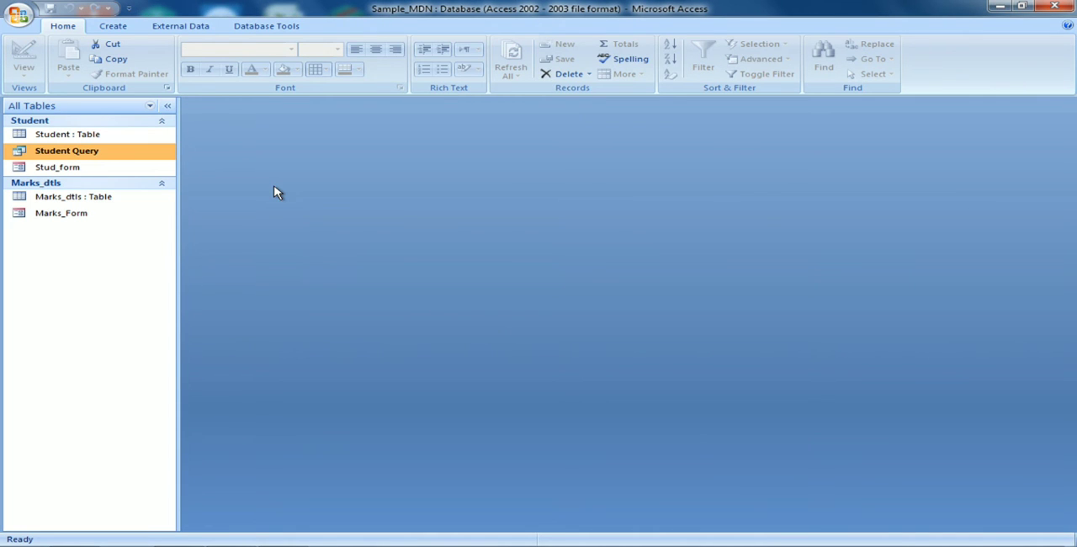
In the design of Student Query, hide the Address1, Address2 and Contact_No fields from the output.
{"action": "right_click", "coordinate": [130, 155]}
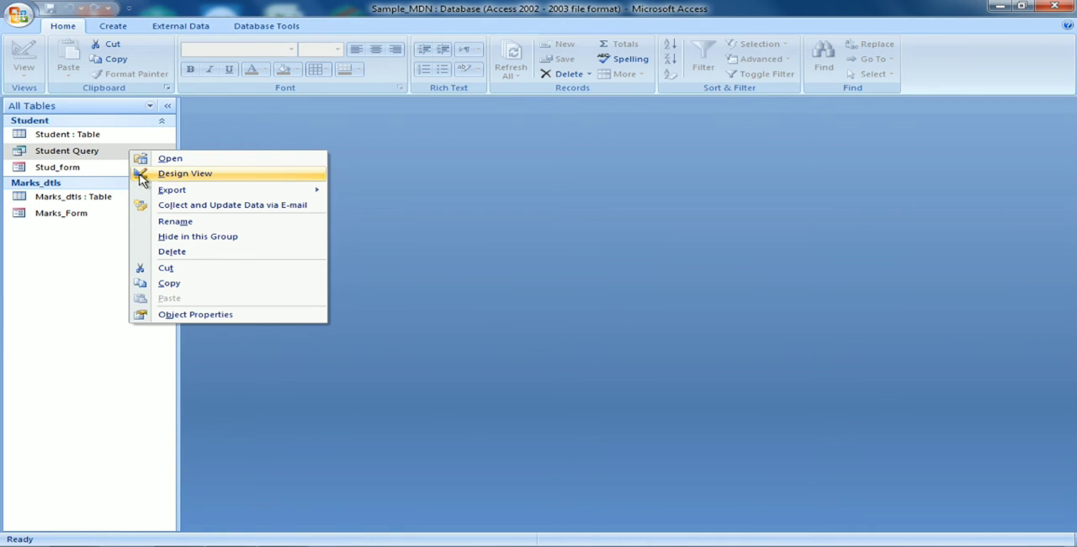
{"action": "left_click", "coordinate": [174, 178]}
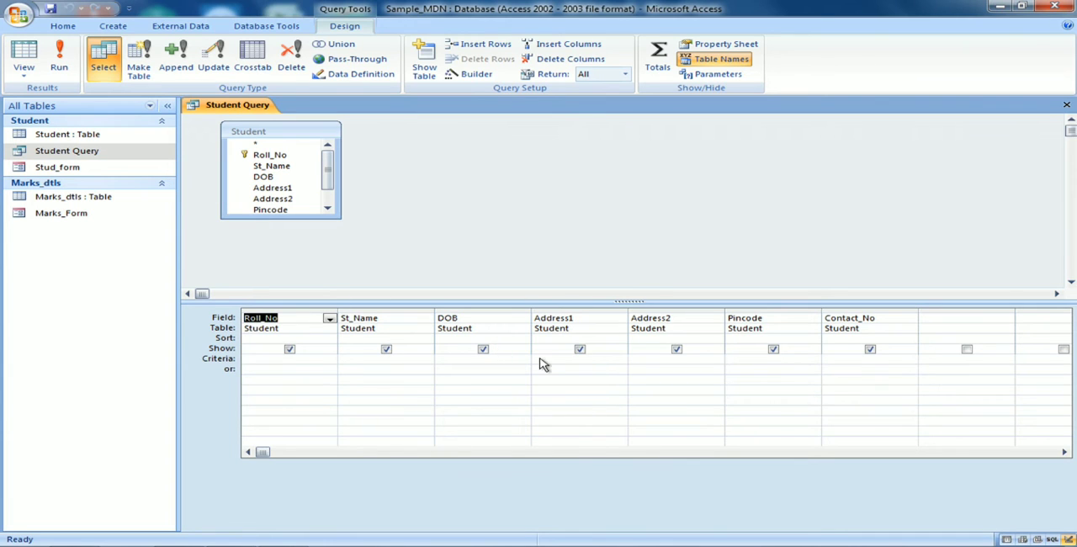
{"action": "left_click", "coordinate": [580, 349]}
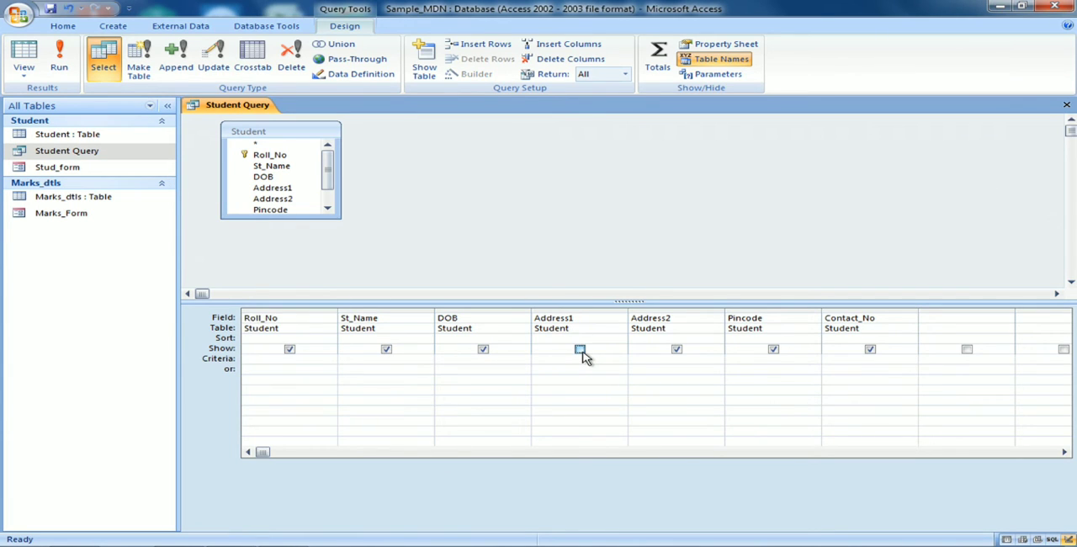
{"action": "left_click", "coordinate": [678, 351]}
{"action": "left_click", "coordinate": [870, 351]}
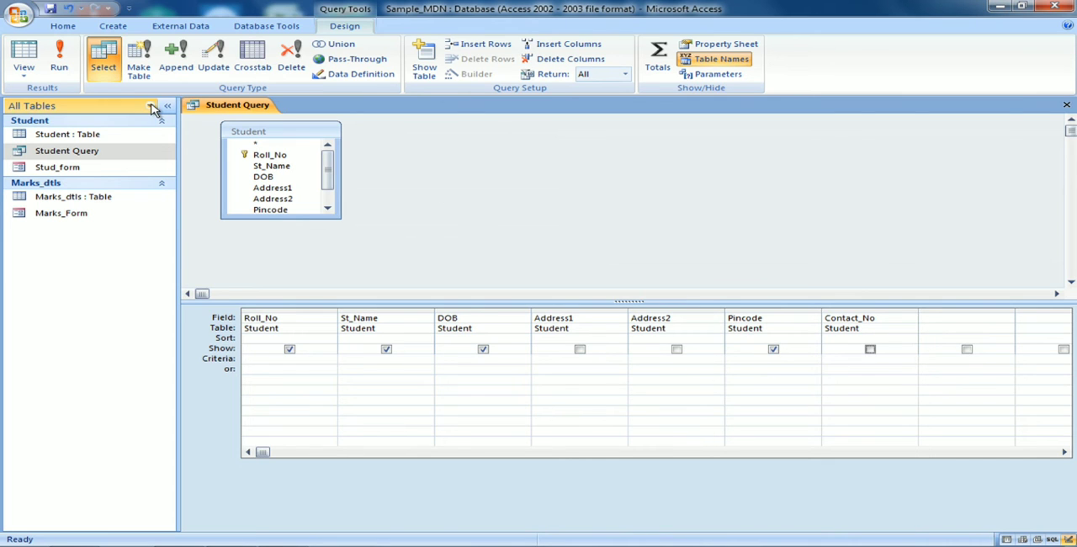
Run the query with the reduced set of fields and close it, saving the design changes.
{"action": "left_click", "coordinate": [59, 60]}
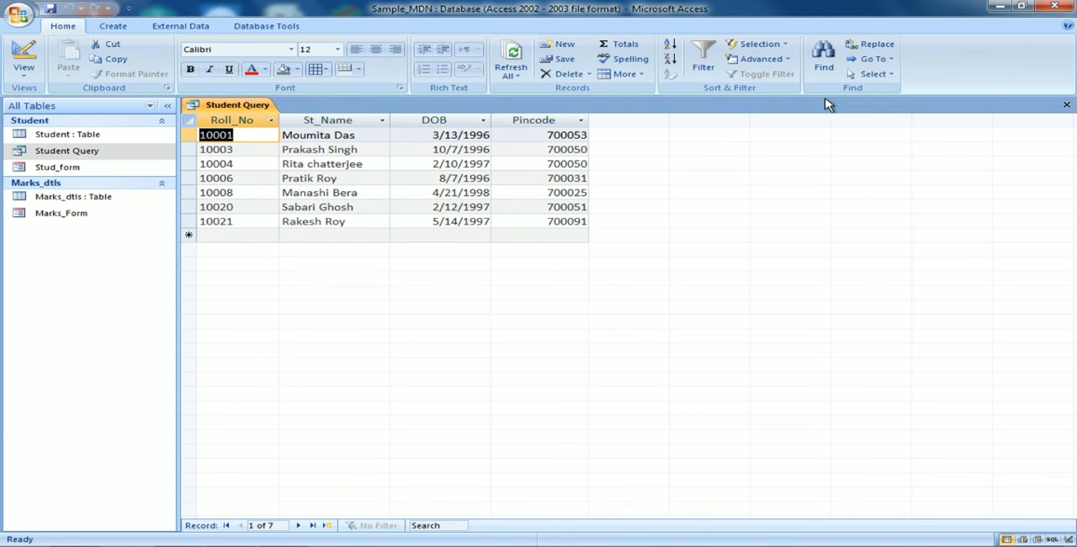
{"action": "left_click", "coordinate": [1067, 105]}
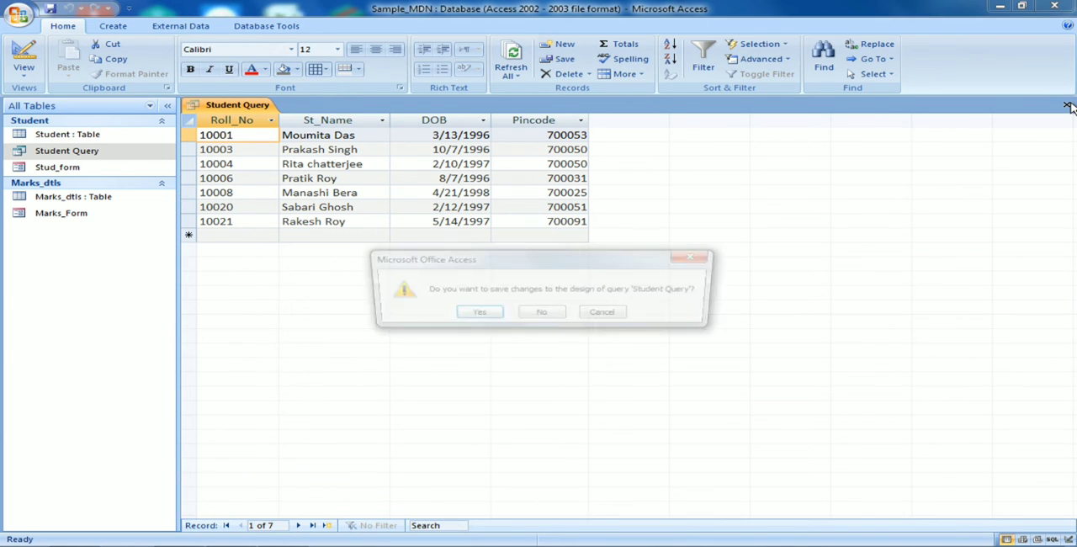
{"action": "left_click", "coordinate": [471, 319]}
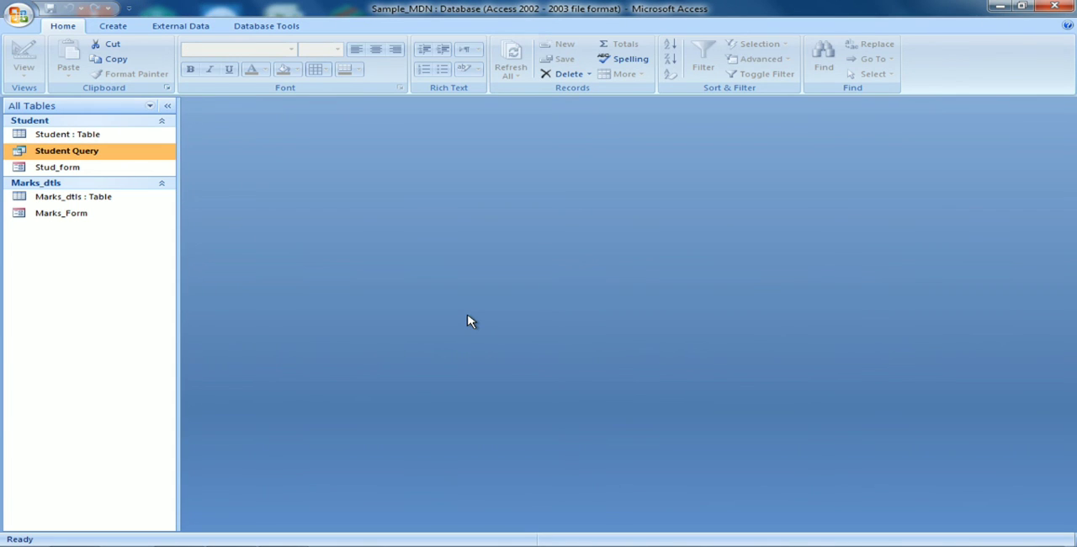
Review the records of the saved Student Query and close its datasheet.
{"action": "double_click", "coordinate": [138, 157]}
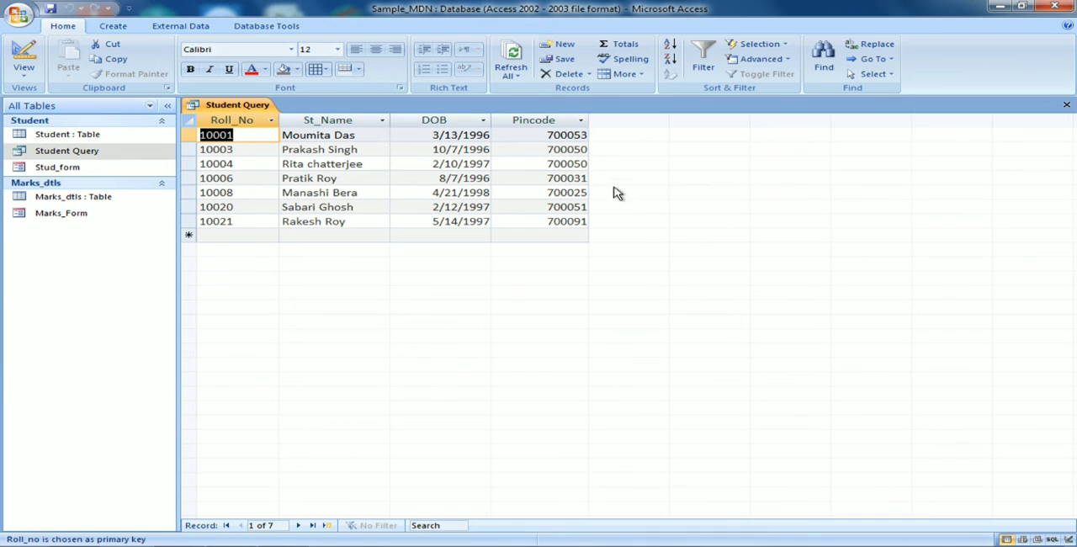
{"action": "left_click", "coordinate": [1068, 104]}
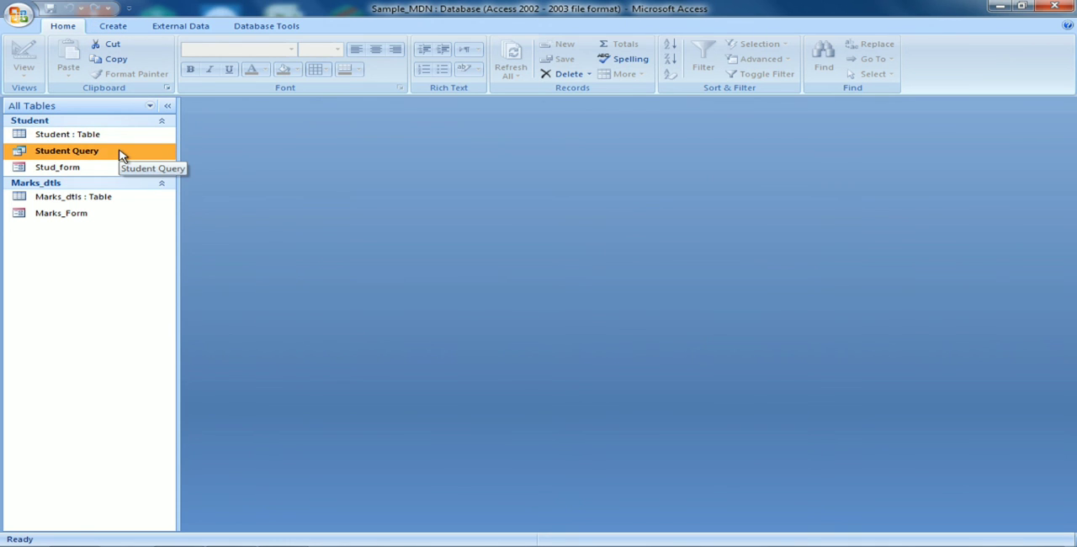
{"action": "left_click", "coordinate": [121, 30]}
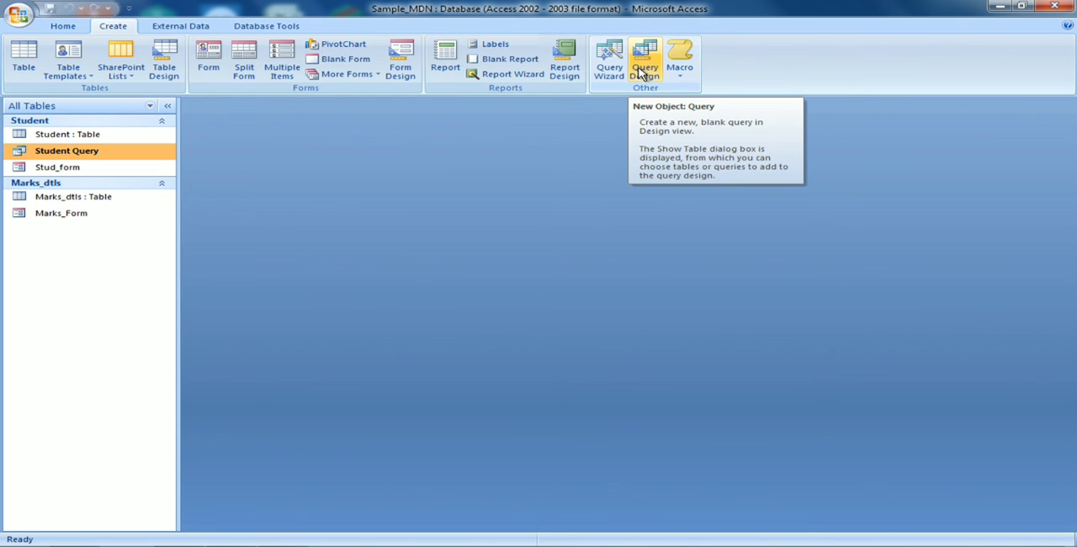
{"action": "double_click", "coordinate": [67, 155]}
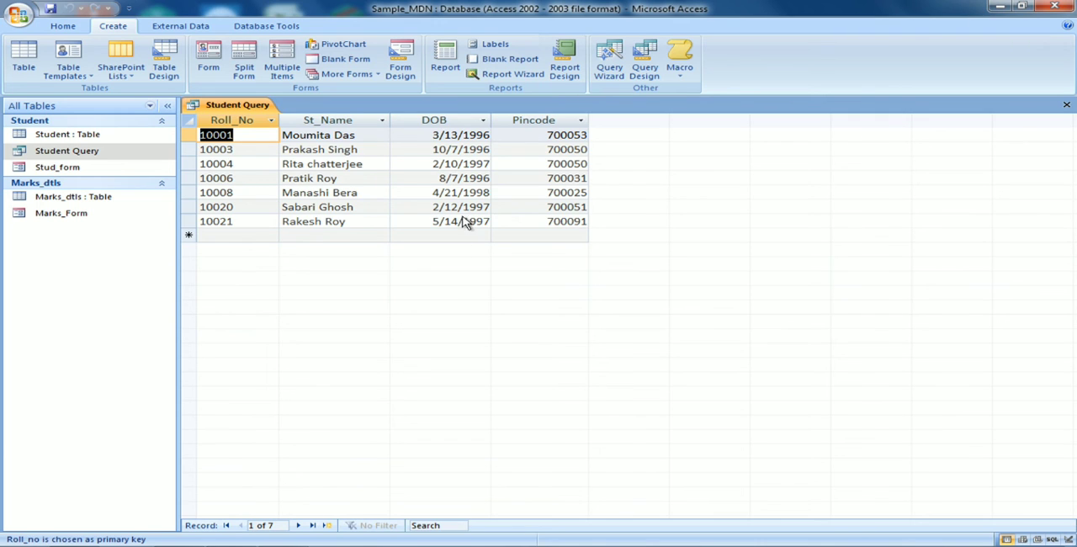
{"action": "left_click", "coordinate": [1066, 105]}
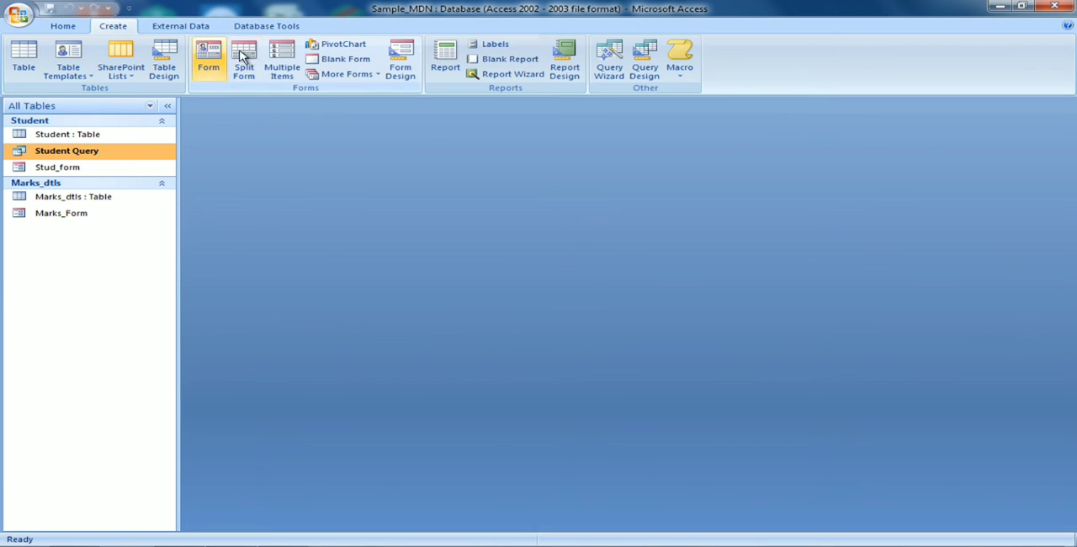
Create a new blank query in Design View without adding any tables.
{"action": "left_click", "coordinate": [649, 69]}
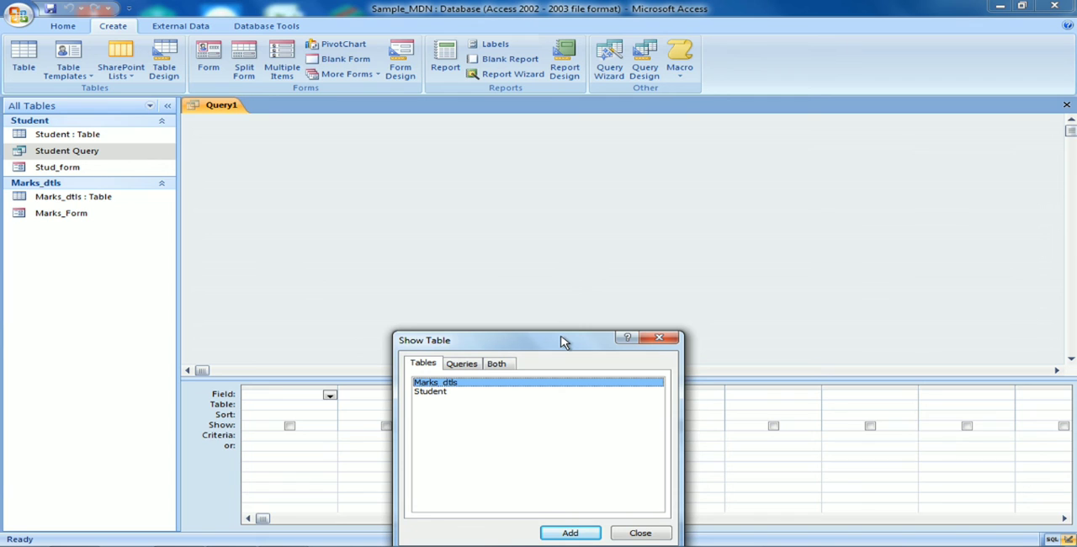
{"action": "left_click_drag", "start_coordinate": [564, 343], "coordinate": [576, 139]}
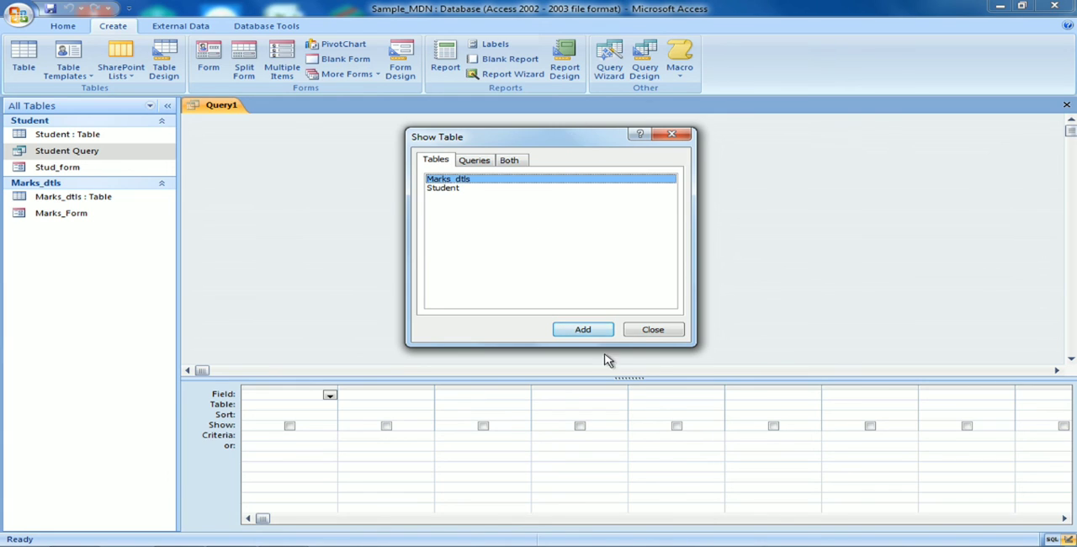
{"action": "left_click", "coordinate": [643, 334]}
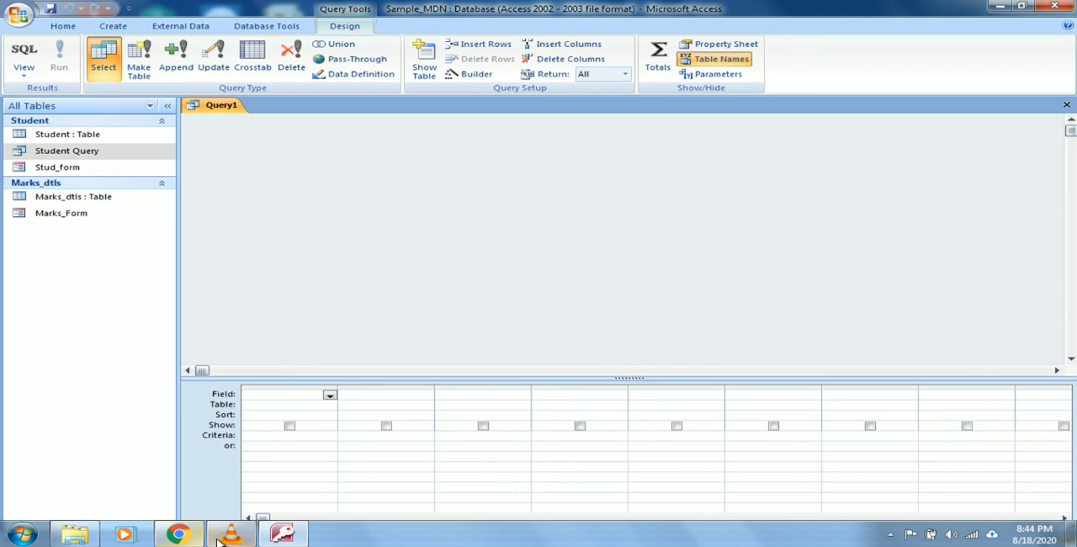
{"action": "left_click", "coordinate": [231, 539]}
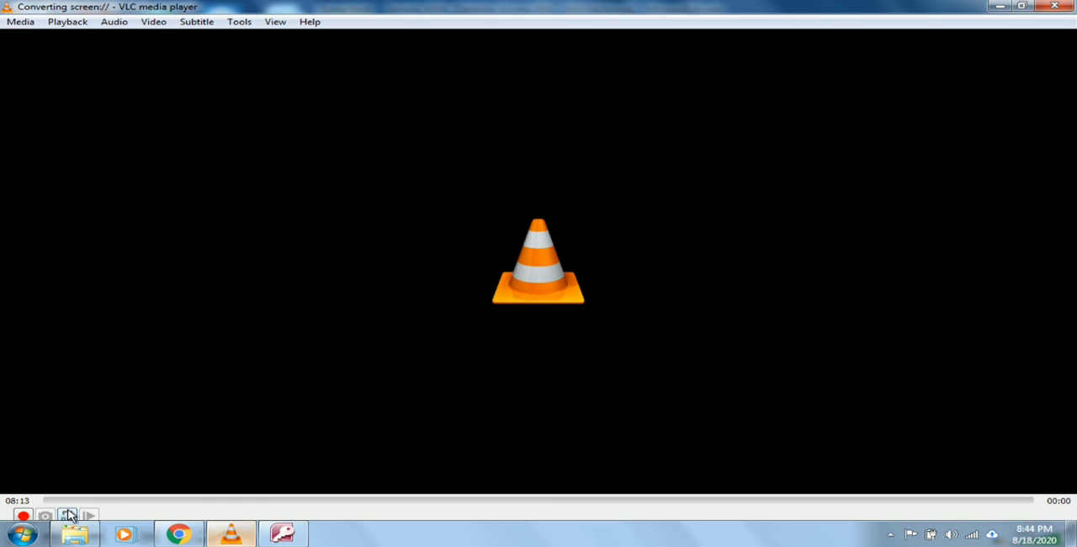